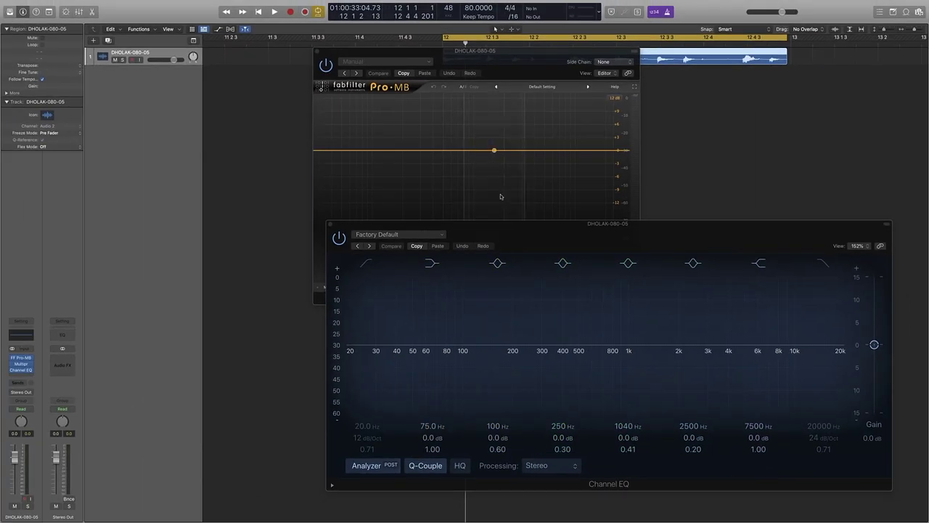
Add a low compression band at about 60 Hz in Pro-MB and adjust its threshold to about -18.3 dB
left_click_drag(586, 233, 517, 279)
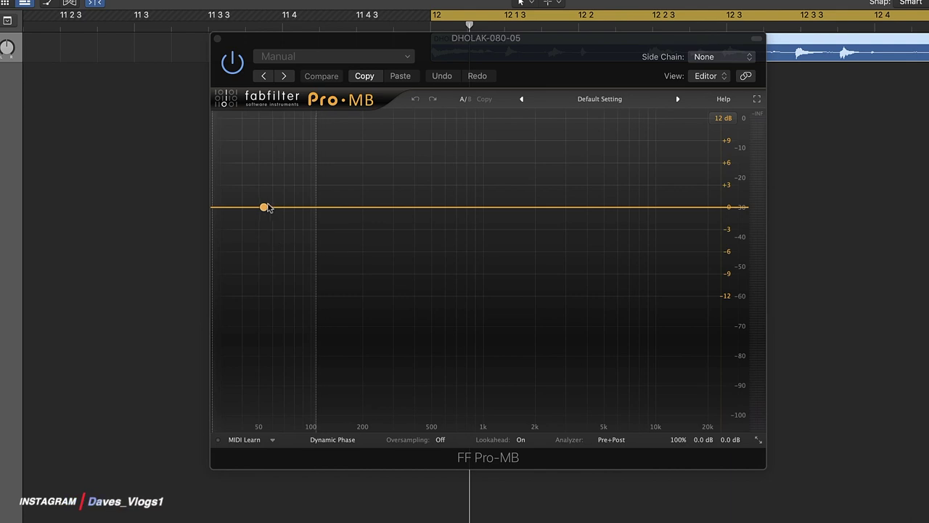
left_click(270, 208)
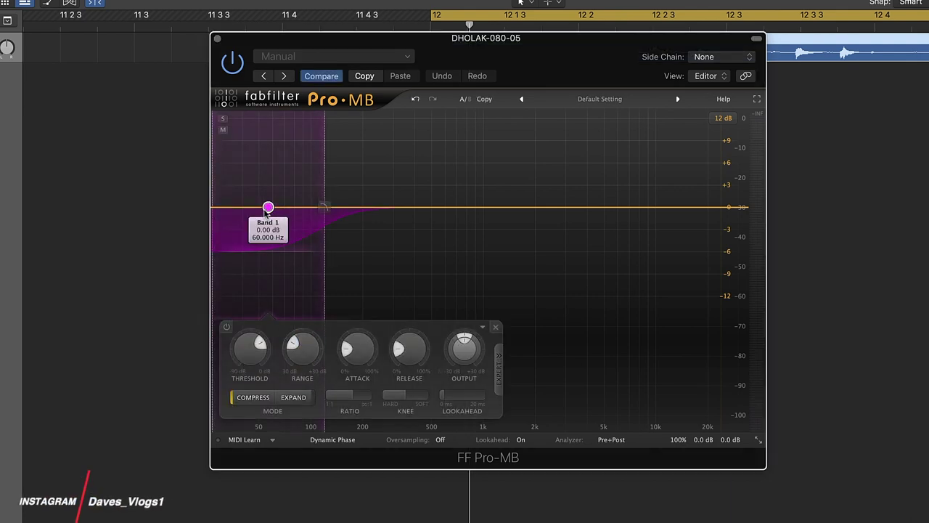
left_click_drag(254, 352, 255, 348)
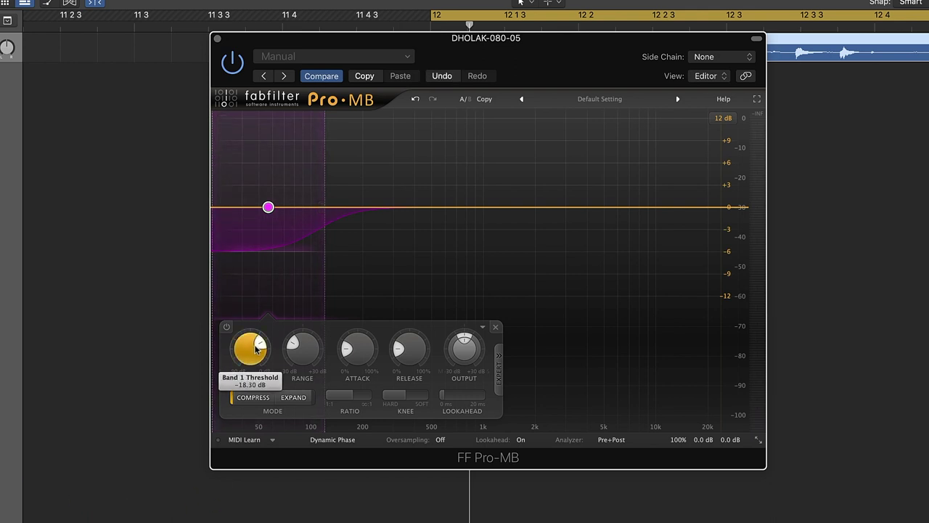
mouse_move(411, 352)
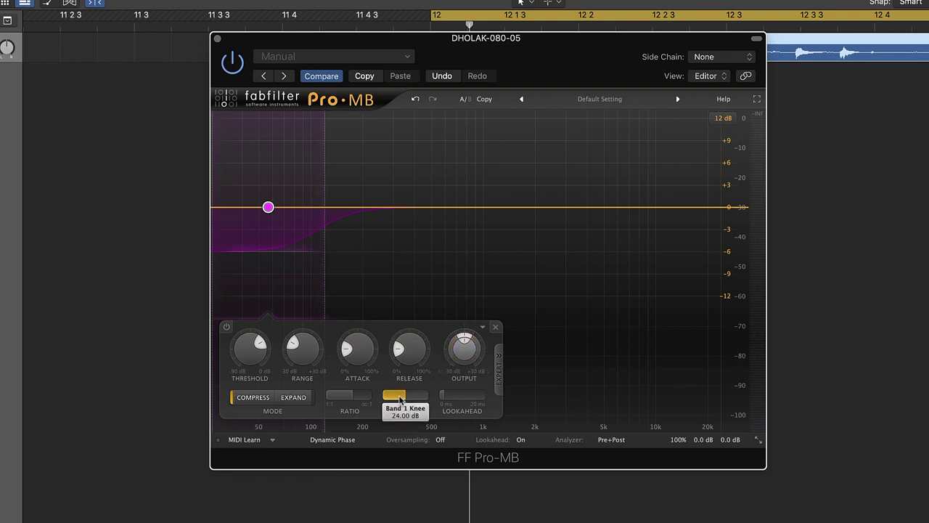
mouse_move(269, 210)
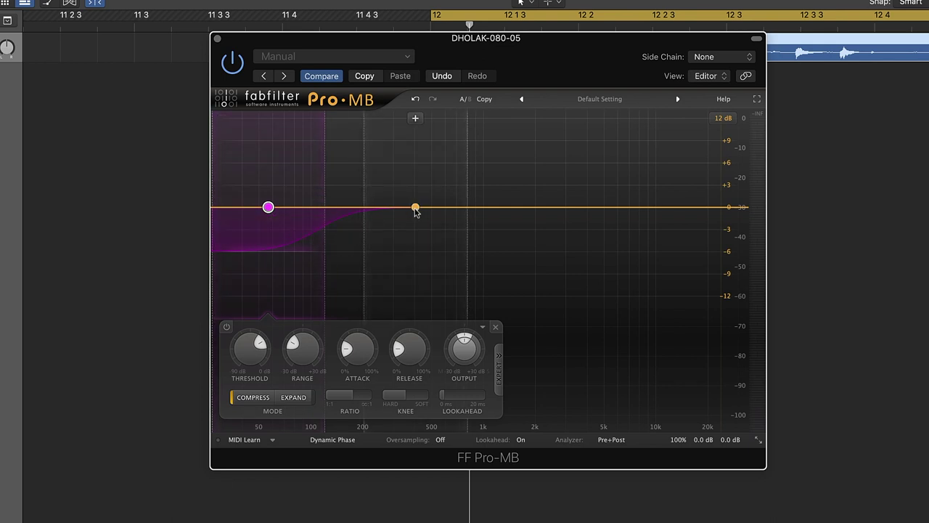
Add a second band at about 404 Hz, and adjust the first band's range to about -5.6 dB along with its ratio
left_click(415, 207)
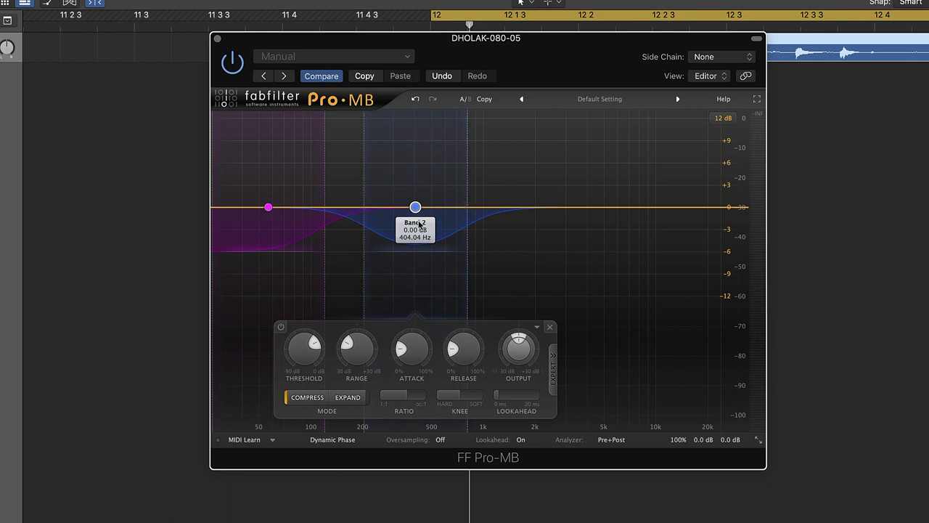
mouse_move(268, 208)
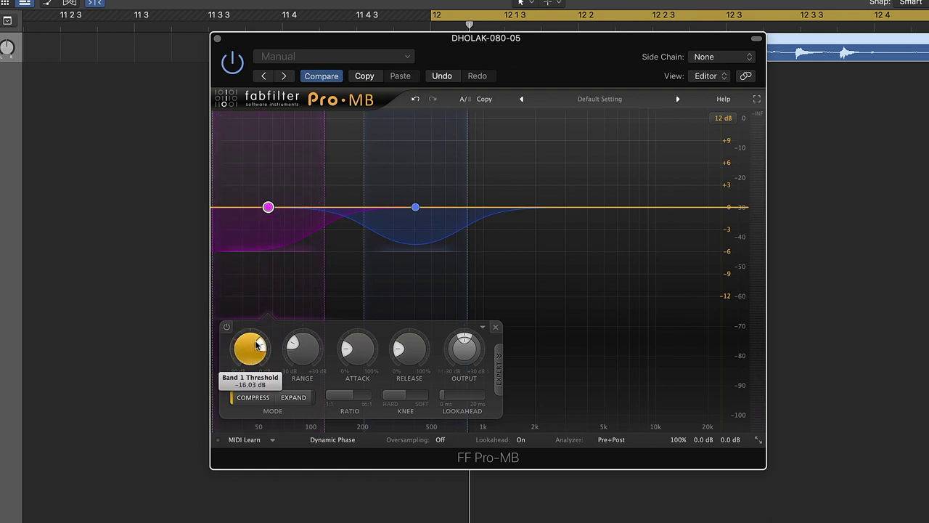
left_click_drag(304, 356, 311, 349)
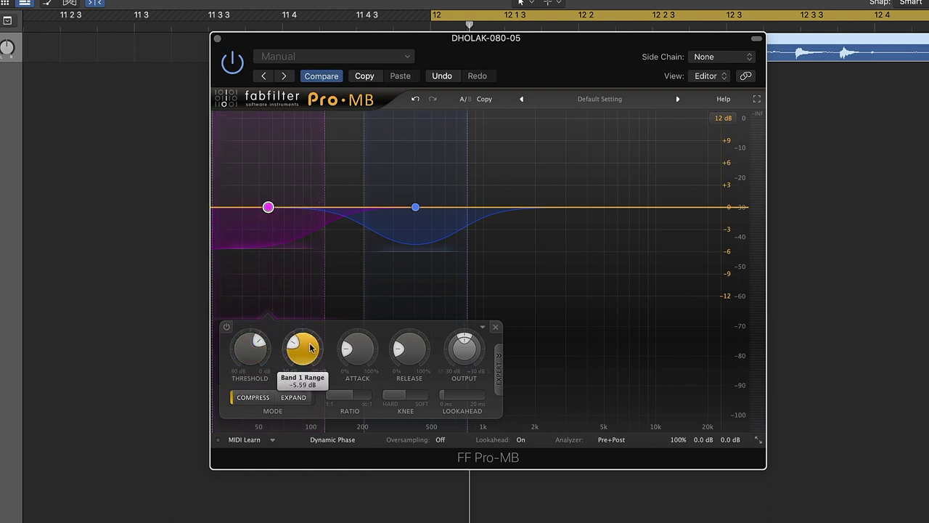
left_click_drag(352, 398, 356, 397)
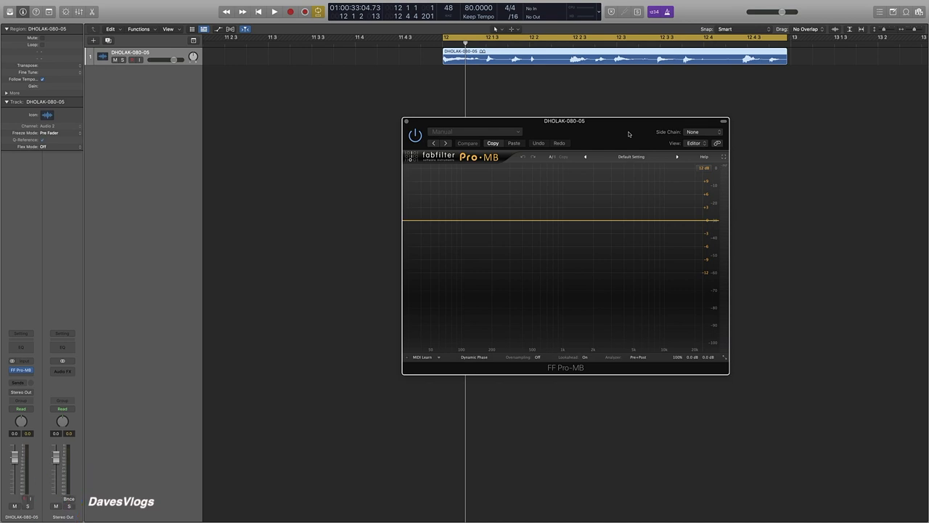
Play the dholak loop without any bands to examine its original sound and spectrum
key("space")
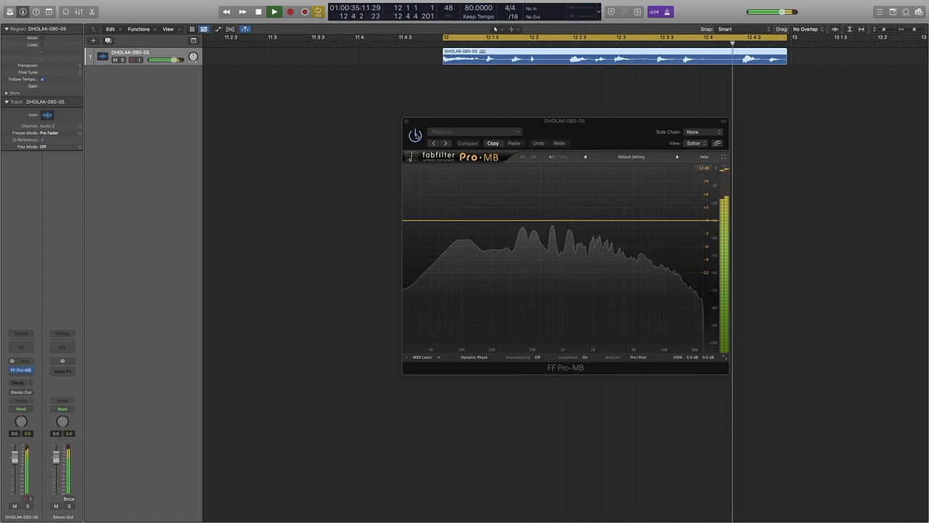
key("space")
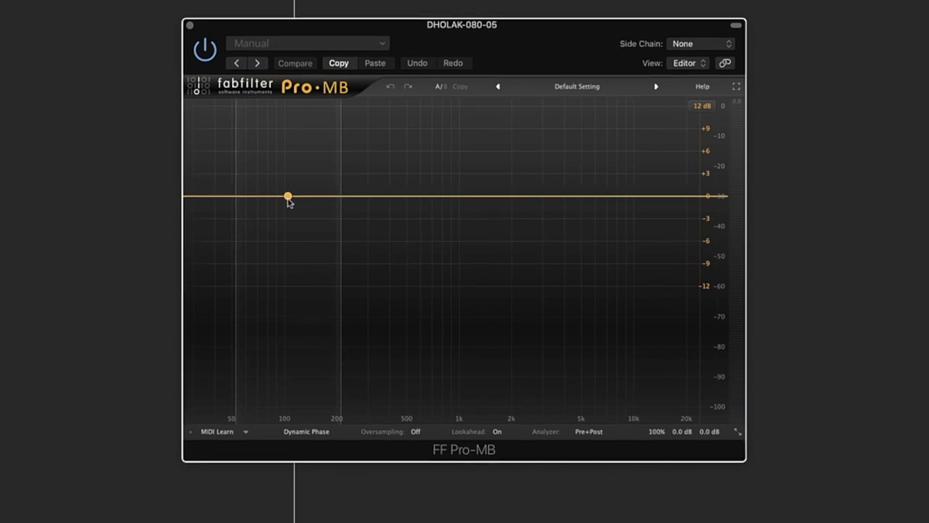
Add a compression band at about 100 Hz and adjust its threshold, range and ratio
left_click(463, 220)
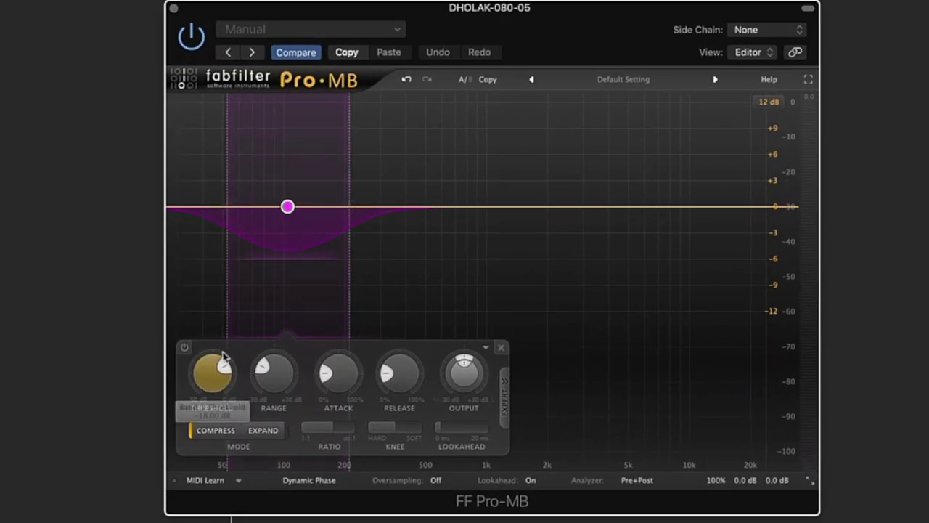
mouse_move(215, 381)
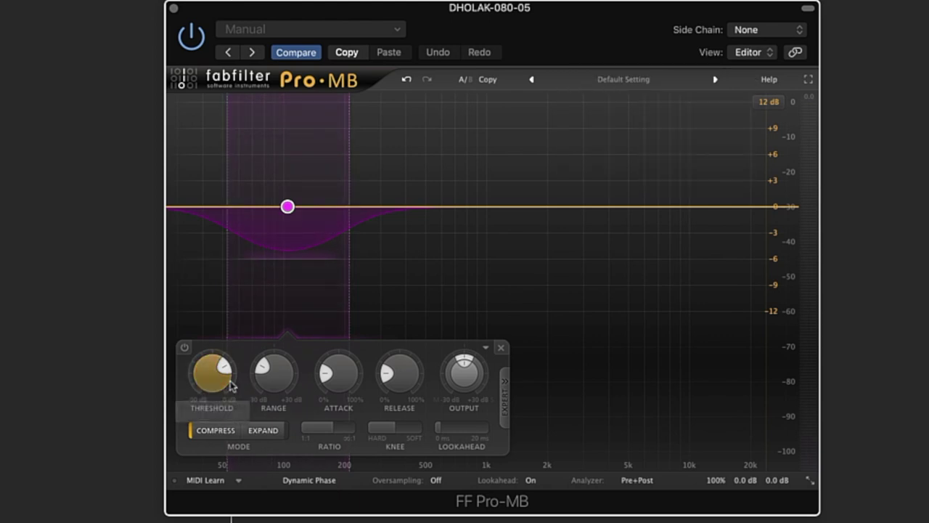
left_click_drag(214, 374, 214, 369)
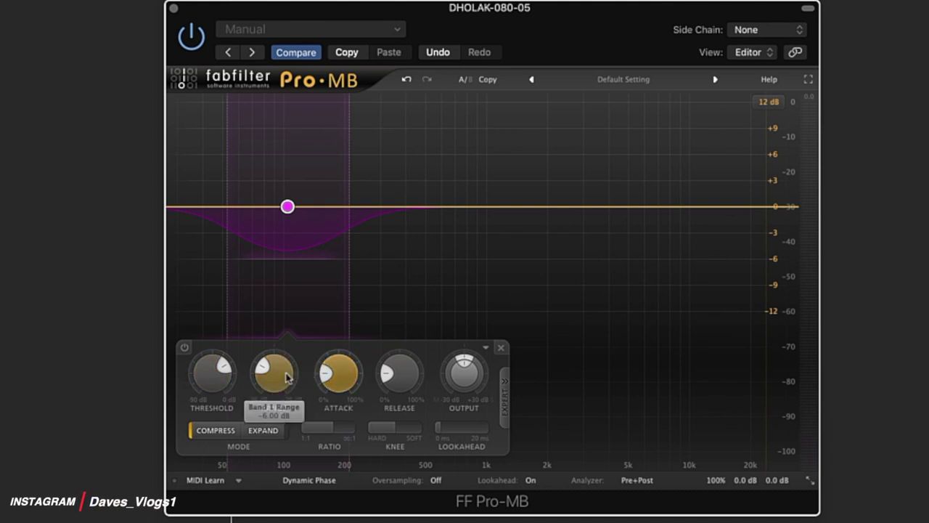
left_click_drag(282, 385, 279, 374)
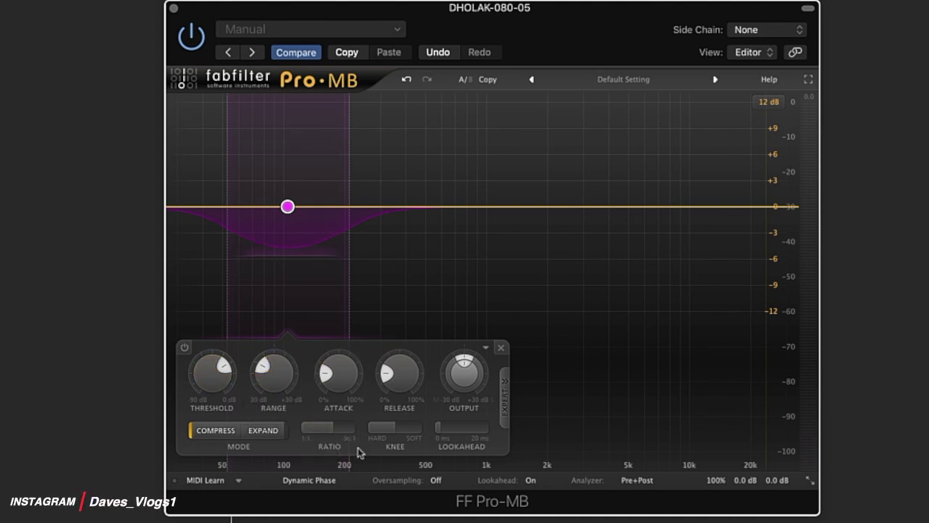
mouse_move(323, 430)
left_click_drag(323, 430, 288, 438)
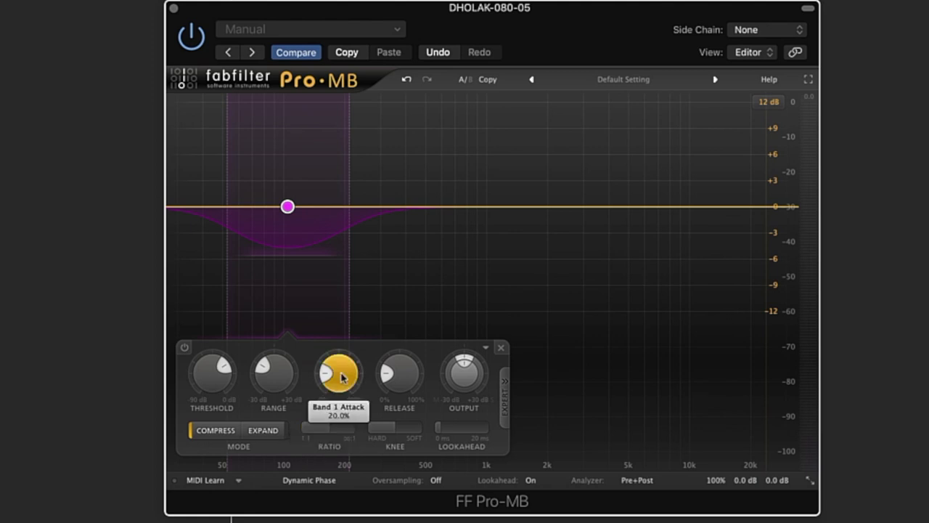
Play the loop while deepening the low band's range to nearly -9 dB and raising its threshold
key("space")
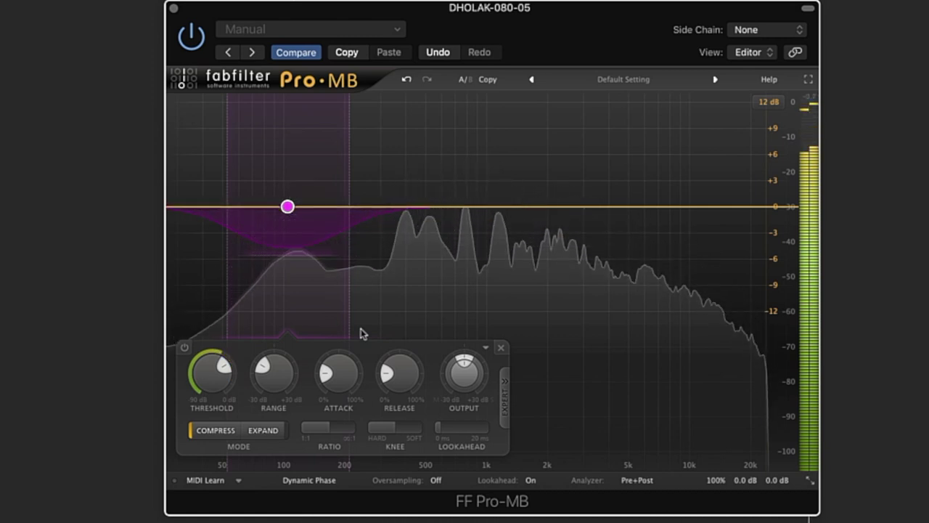
mouse_move(289, 361)
left_click_drag(289, 361, 234, 370)
mouse_move(222, 371)
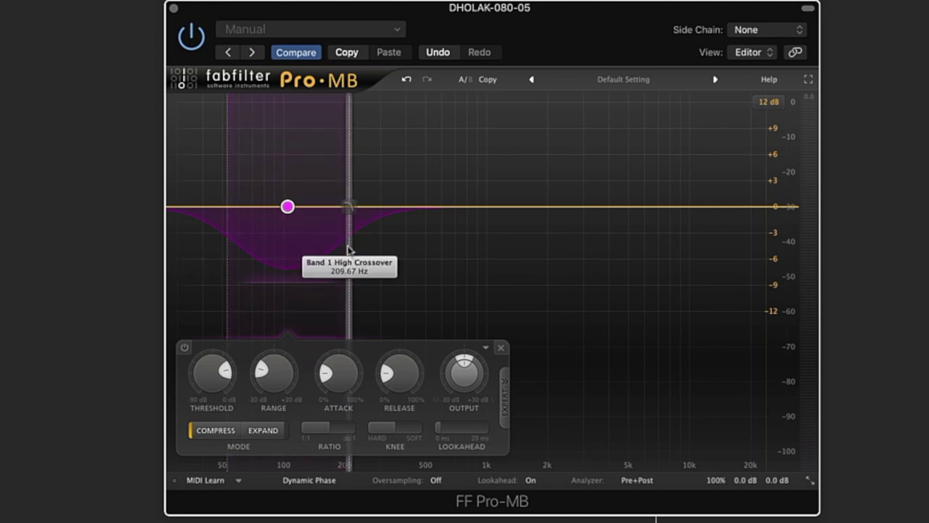
Narrow the low band's crossovers to span about 57 Hz to 160 Hz
left_click_drag(346, 249, 291, 252)
left_click_drag(226, 251, 231, 251)
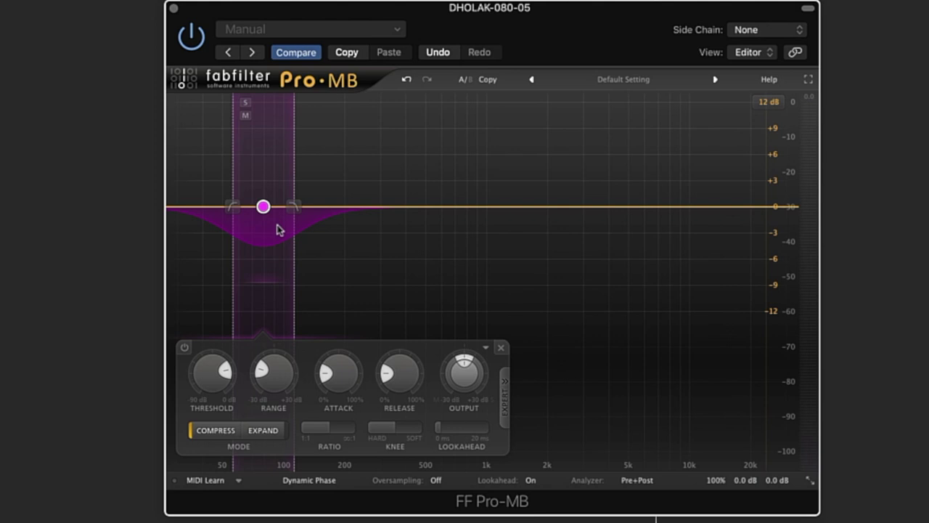
mouse_move(294, 231)
left_click_drag(293, 231, 325, 233)
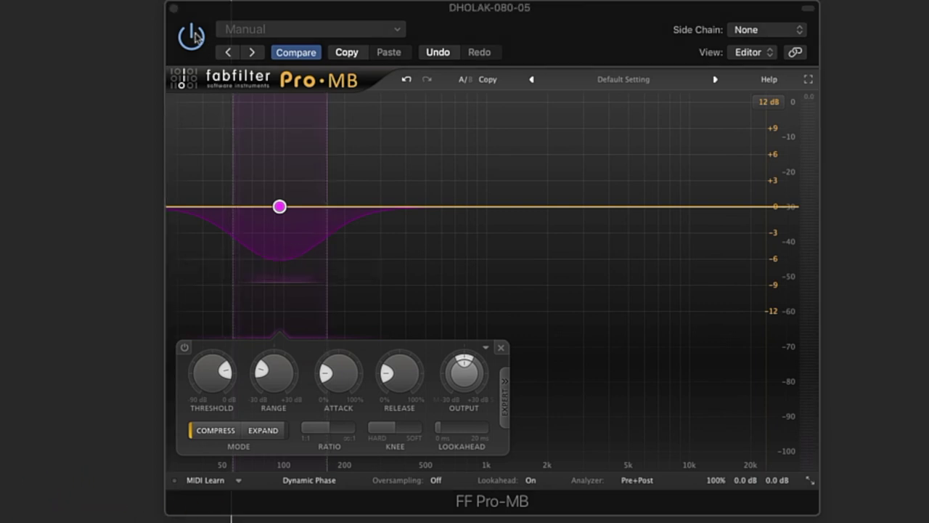
Play the loop to compare the sound with the plug-in active and bypassed
key("space")
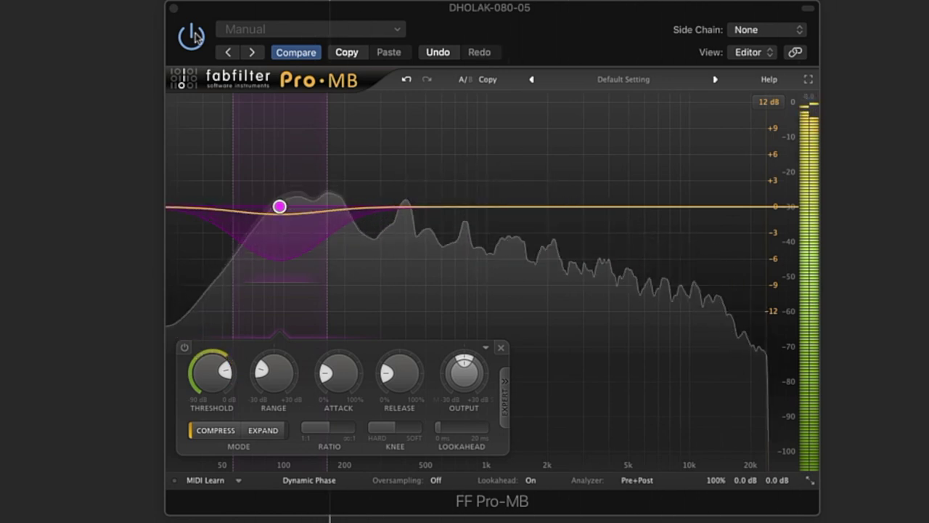
key("space")
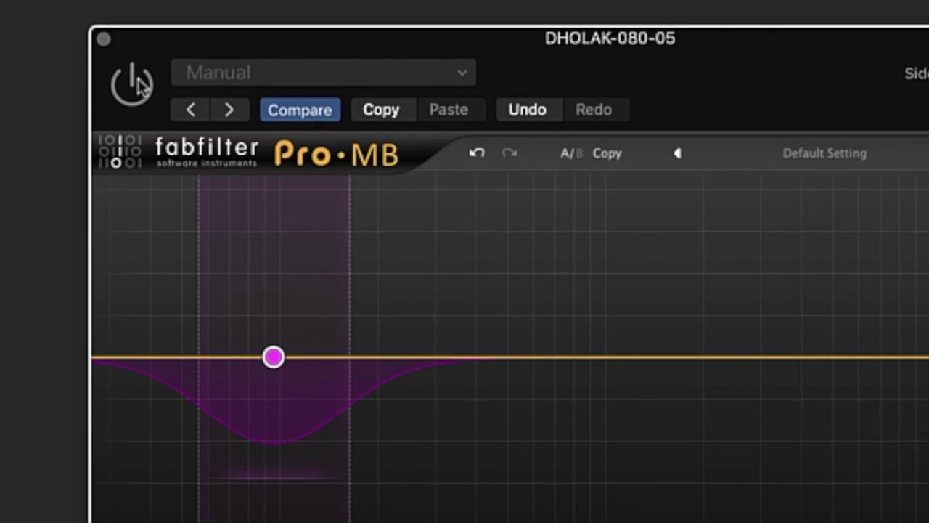
key("space")
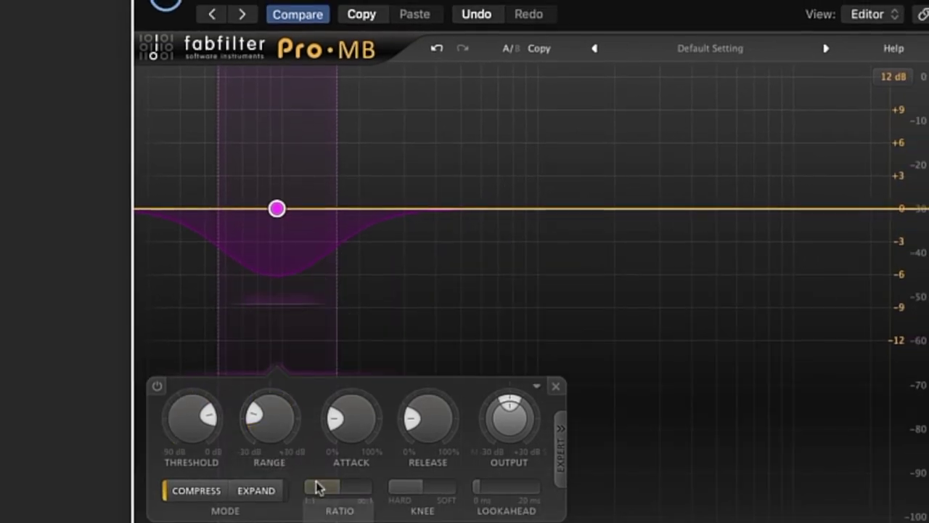
Set the low band's range to about -10.58 dB, lower its threshold, and extend its high crossover to about 200 Hz
left_click_drag(263, 418, 263, 442)
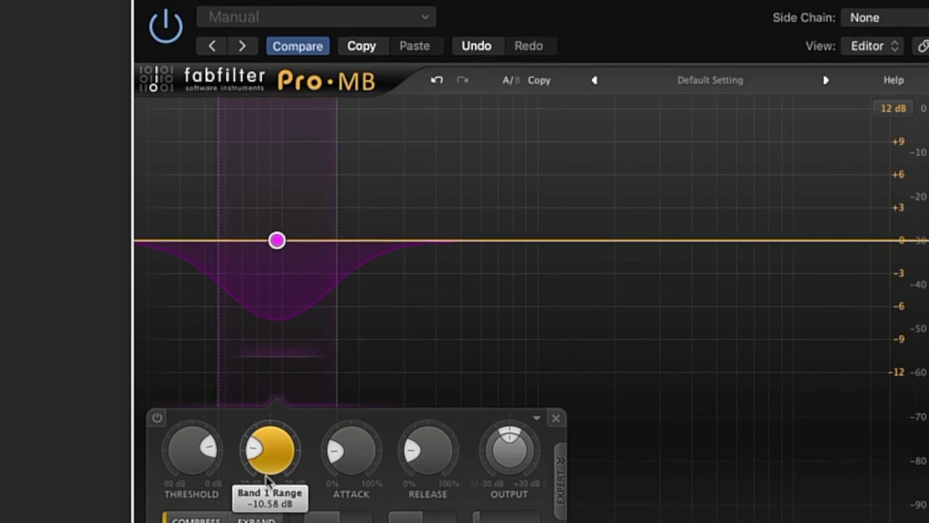
left_click_drag(194, 468, 194, 477)
left_click_drag(339, 268, 359, 267)
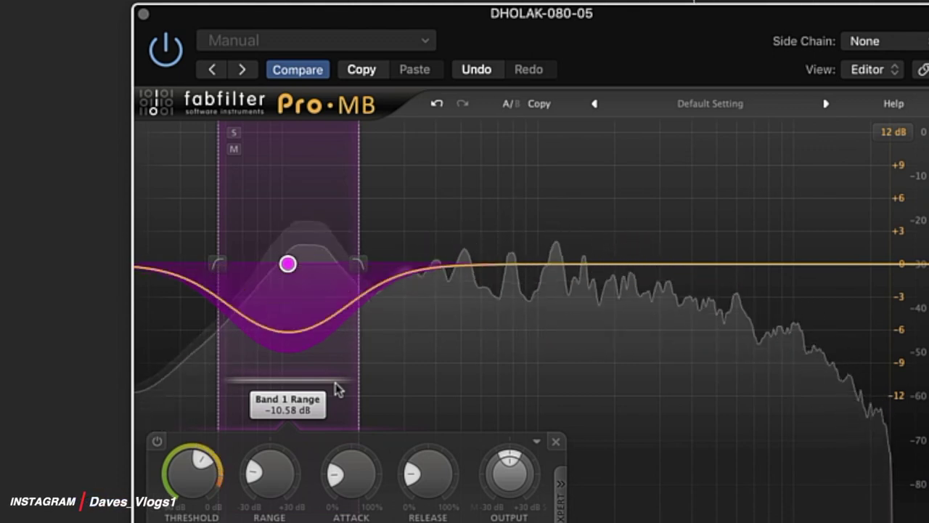
Bypass and re-enable the plug-in to compare the stronger low-band compression with the original sound
left_click(171, 58)
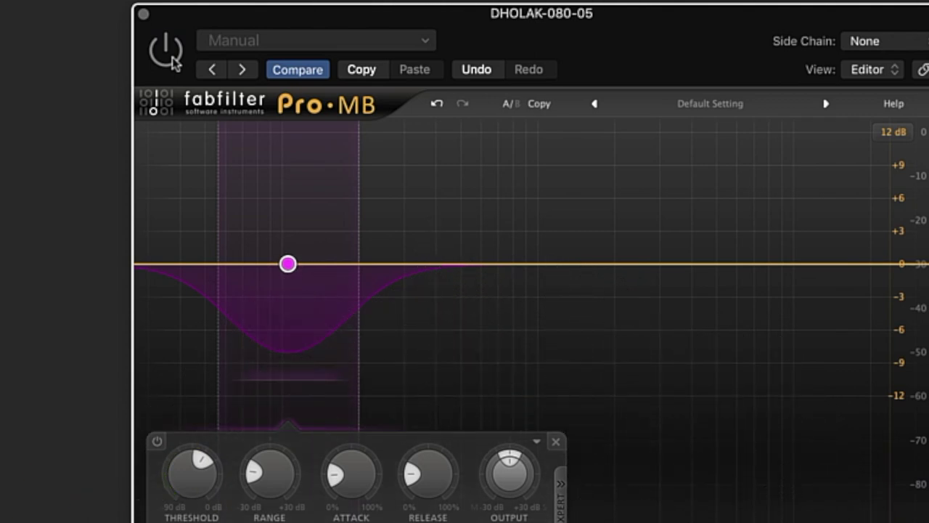
left_click(172, 58)
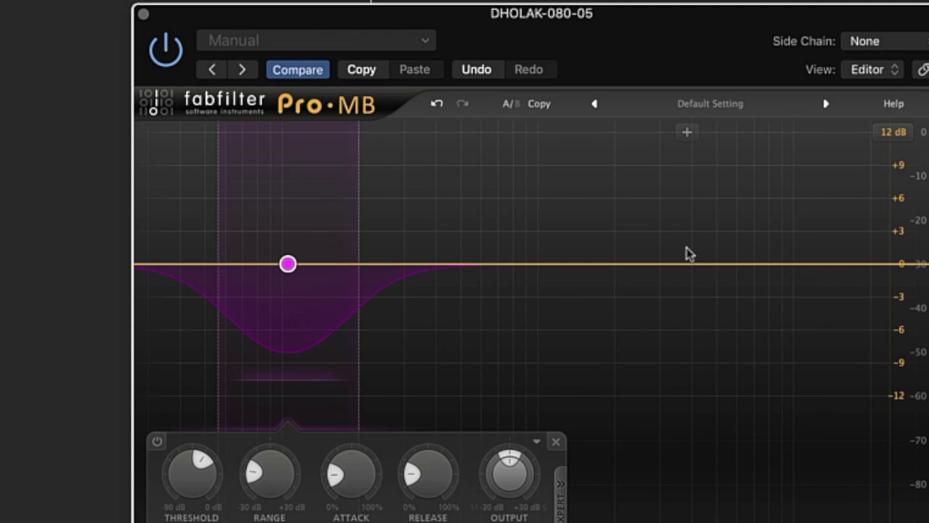
Disable the low band and add a second compression band spanning about 1.4 kHz to 9 kHz
mouse_move(288, 264)
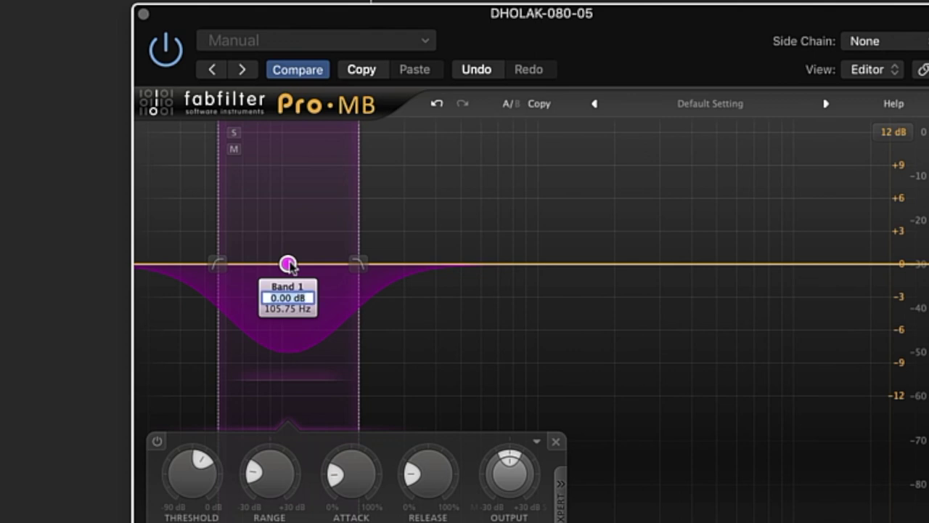
left_click(157, 441)
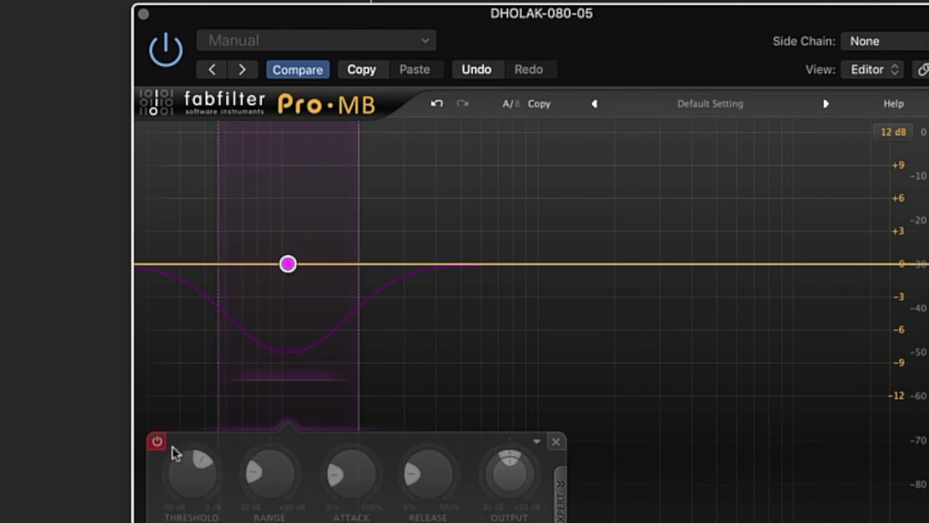
left_click(676, 265)
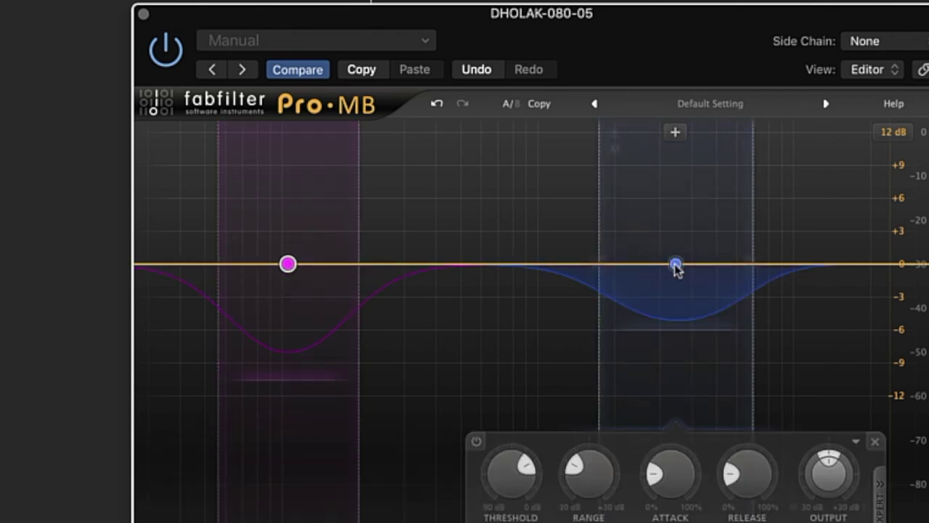
left_click_drag(752, 267, 782, 263)
left_click_drag(600, 265, 580, 267)
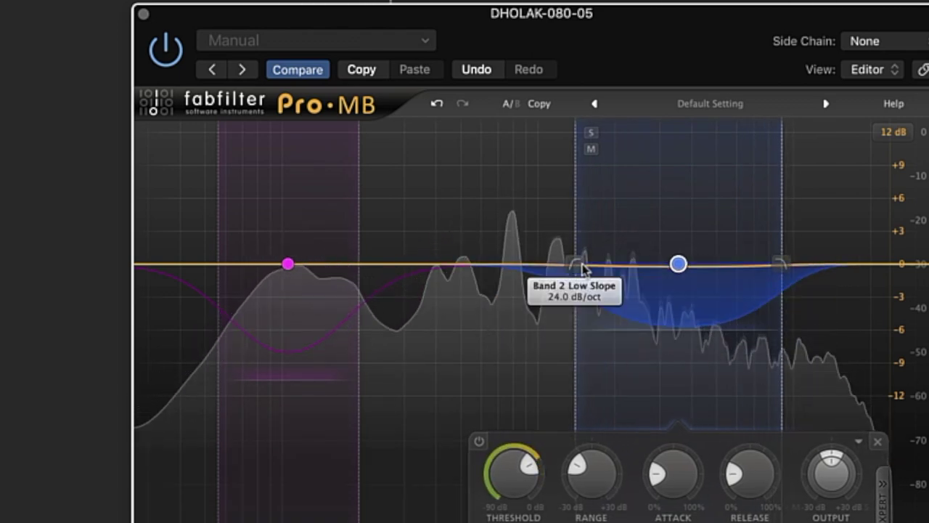
Lower the second band's output by almost 2 dB, set its range to about -4.39 dB, and increase its release
mouse_move(676, 264)
left_mouse_down()
mouse_move(678, 288)
mouse_move(659, 270)
left_mouse_up()
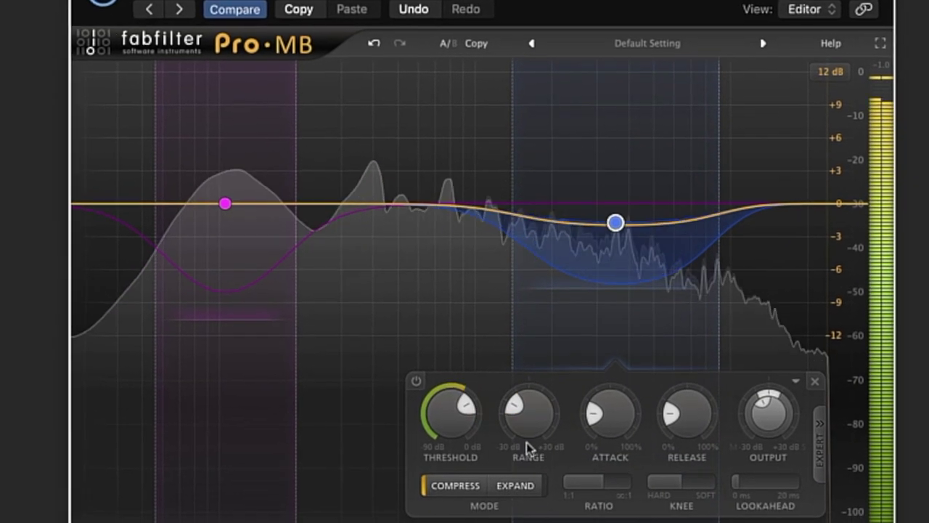
left_click_drag(528, 434, 506, 394)
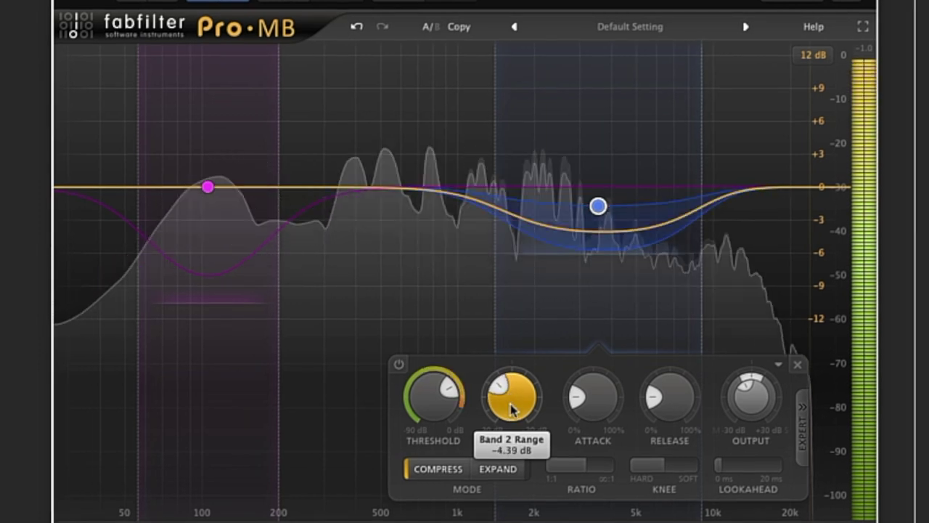
left_click_drag(584, 395, 581, 394)
left_click_drag(658, 395, 445, 426)
Bypass and re-enable the plug-in during playback to compare the effect of the high-mid band
left_click(85, 54)
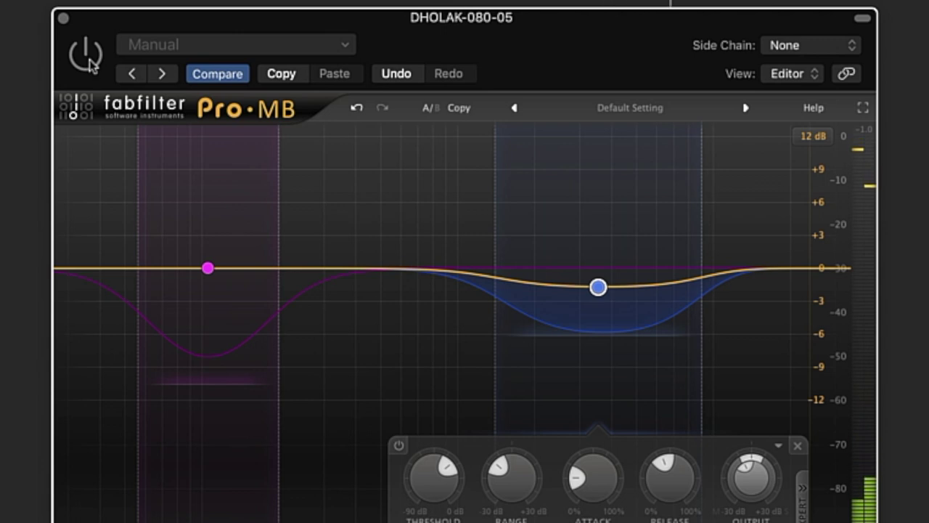
left_click(87, 58)
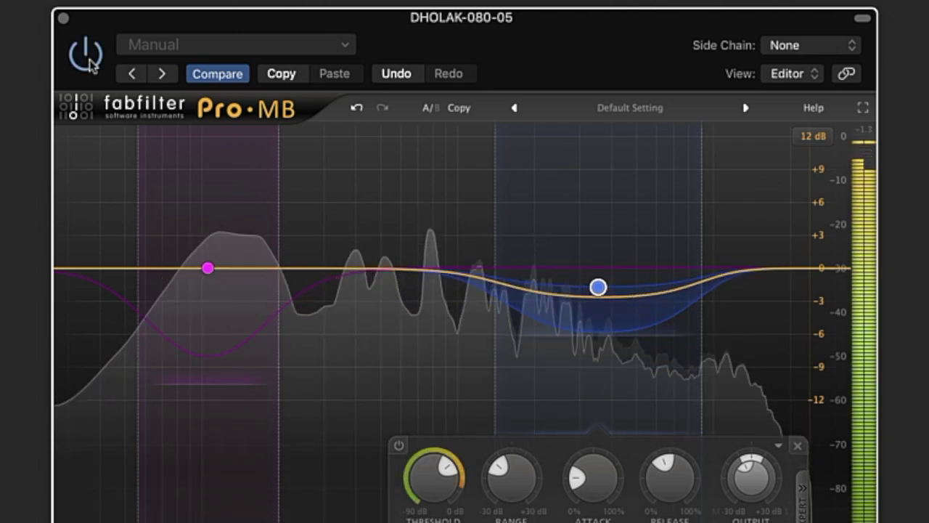
Bypass the plug-in once more and switch it back on to compare the original and processed dholak loop
left_click(87, 56)
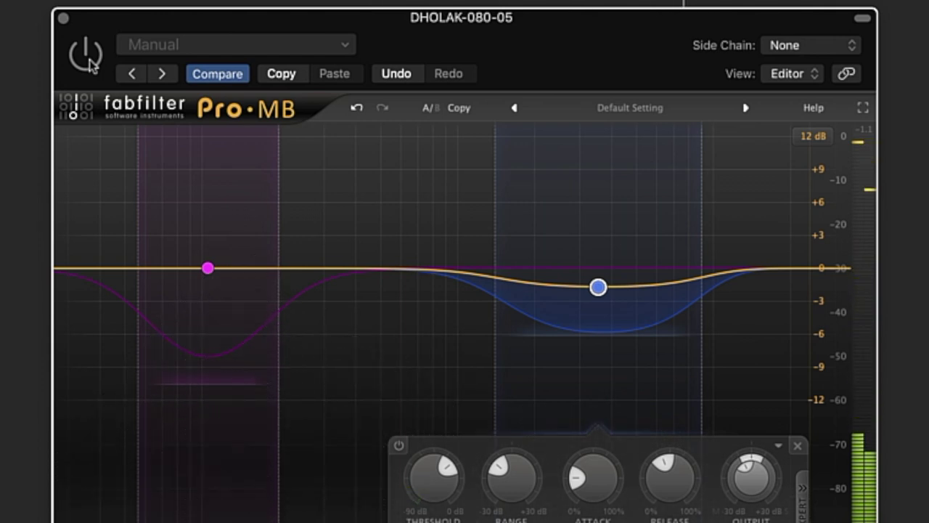
left_click(87, 58)
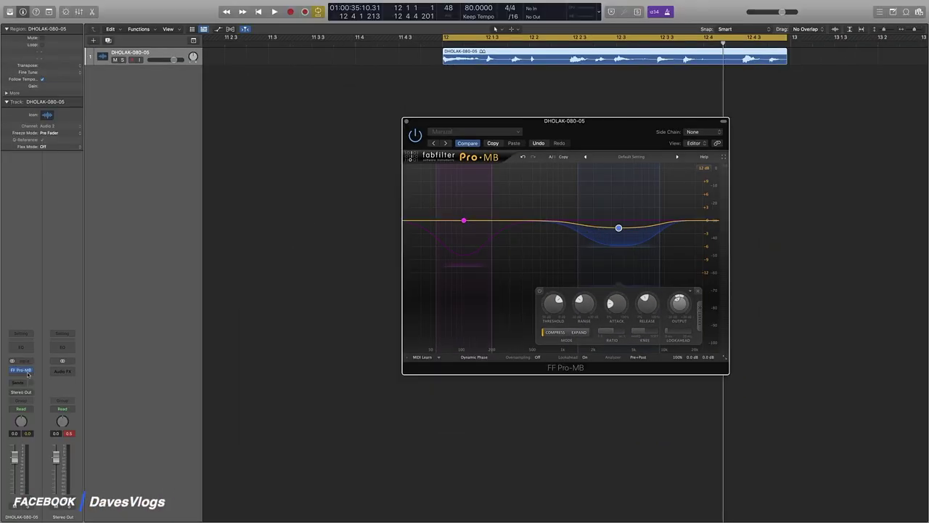
Insert Multipressor after Pro-MB on the dholak track and set its first two crossovers to 110 Hz and 490 Hz
left_click(25, 372)
mouse_move(25, 400)
left_click(76, 402)
left_click_drag(681, 116, 641, 98)
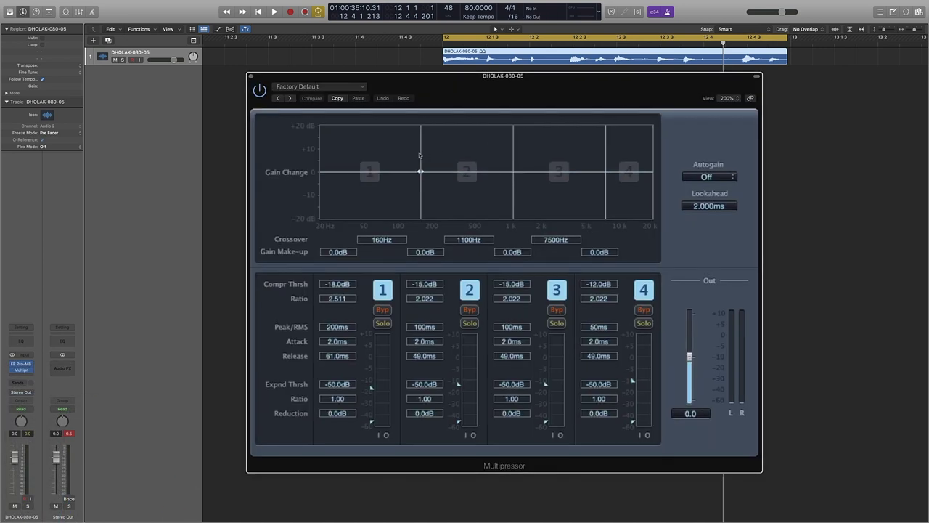
left_click_drag(420, 155, 401, 157)
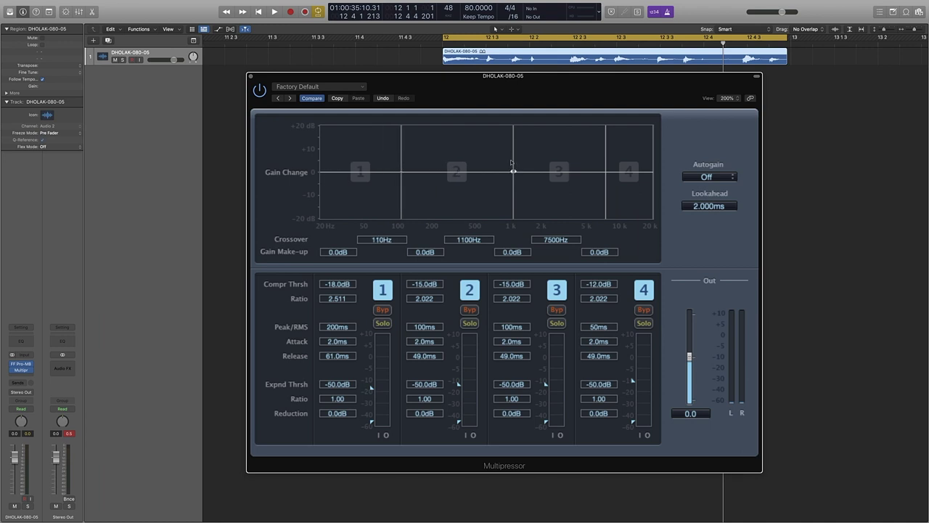
left_click_drag(513, 160, 474, 171)
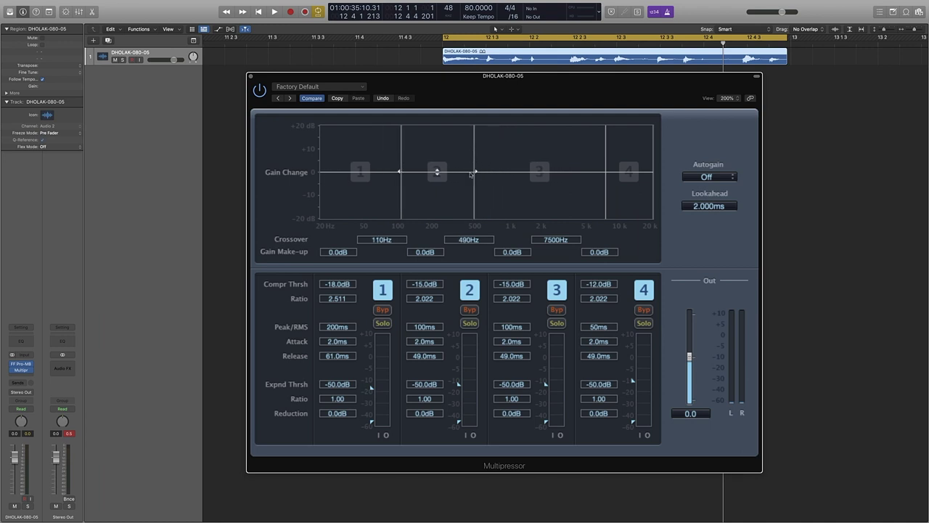
Toggle band 2's solo and bypass on and off, and set its compression threshold to -26.5 dB and ratio to 2.688
left_click(476, 322)
left_click(472, 320)
left_click(473, 307)
left_click(473, 307)
left_click_drag(427, 282, 439, 305)
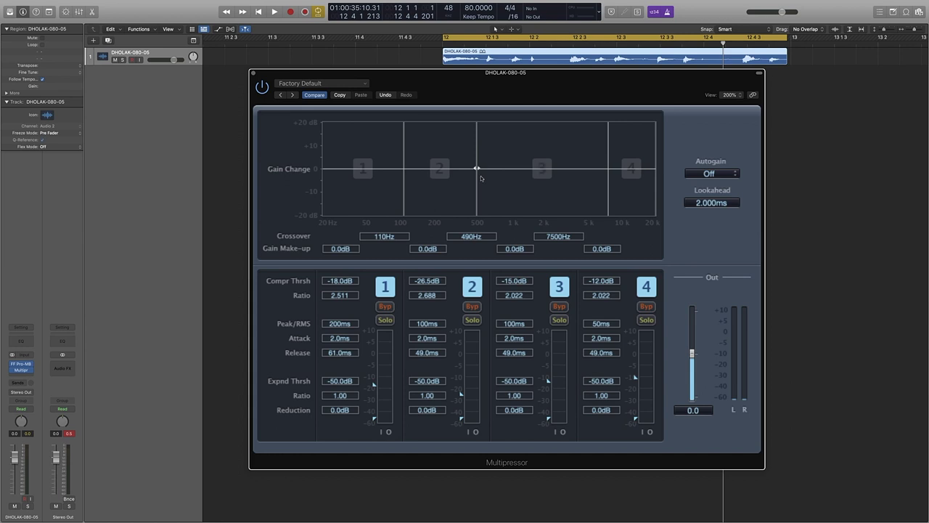
Set the second crossover to 550 Hz and the first to 85 Hz, and raise band 1's gain make-up to 5.0 dB
mouse_move(476, 170)
left_mouse_down()
mouse_move(494, 170)
mouse_move(483, 169)
left_mouse_up()
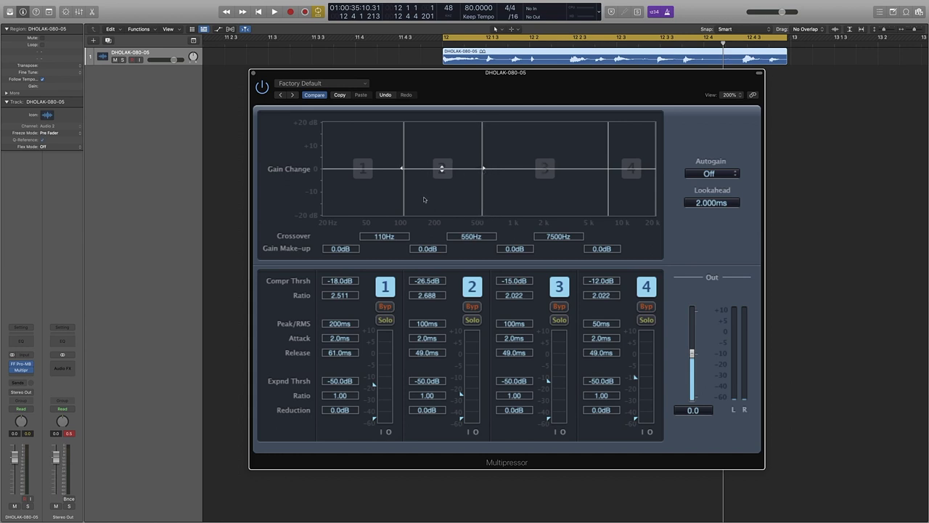
left_click_drag(403, 169, 393, 169)
left_click_drag(341, 229, 341, 240)
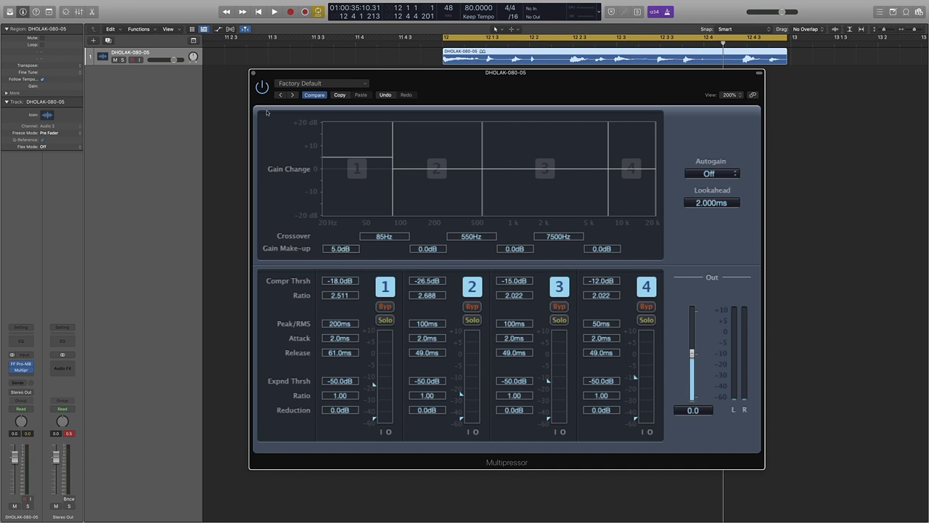
Close the Multipressor window and move the Pro-MB window slightly closer to the track region
left_click(254, 74)
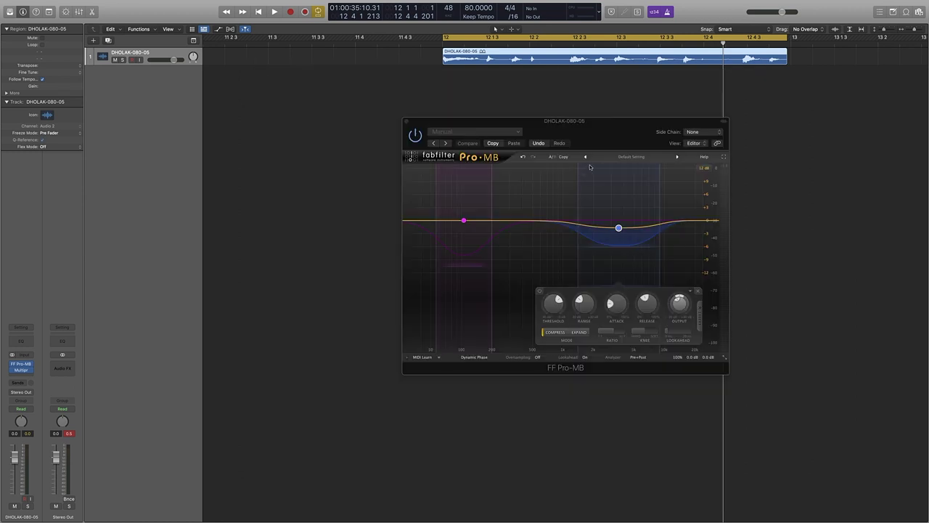
left_click_drag(609, 129, 586, 103)
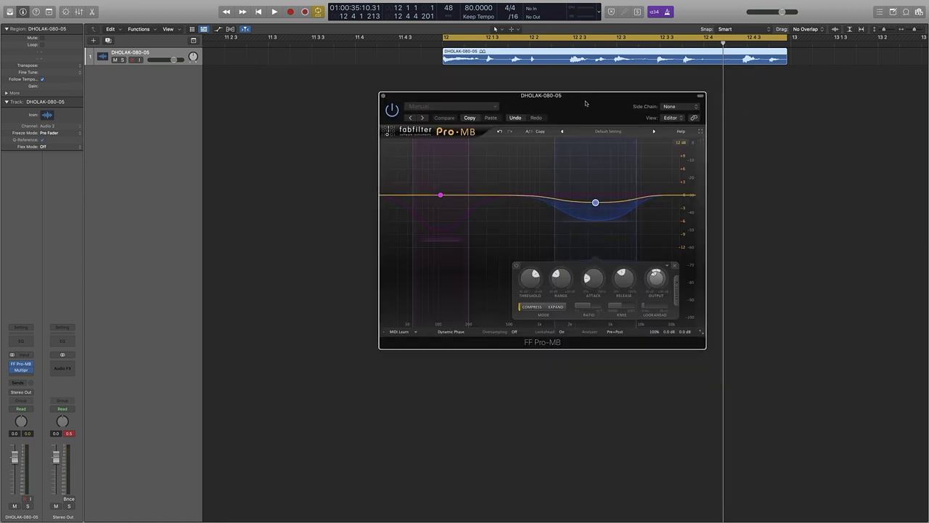